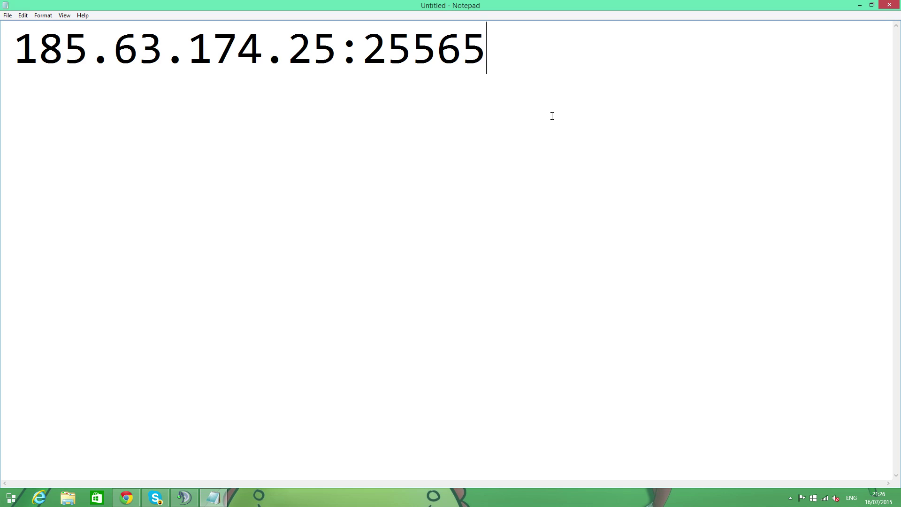
# - Try deleting the :25565 port from the server address, then restore it
pyautogui.moveTo(490, 50); pyautogui.dragTo(336, 46)
pyautogui.press('BackSpace')
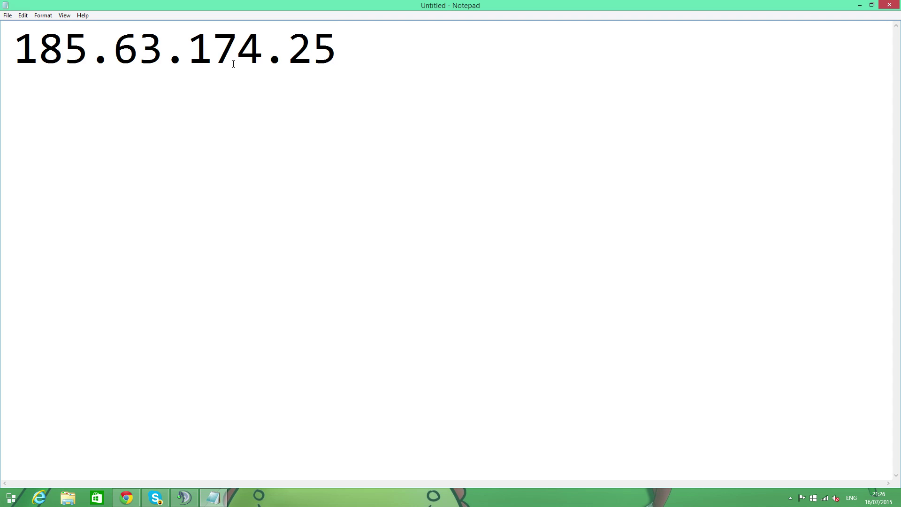
pyautogui.hotkey('ctrl', 'z')
pyautogui.click(542, 72)
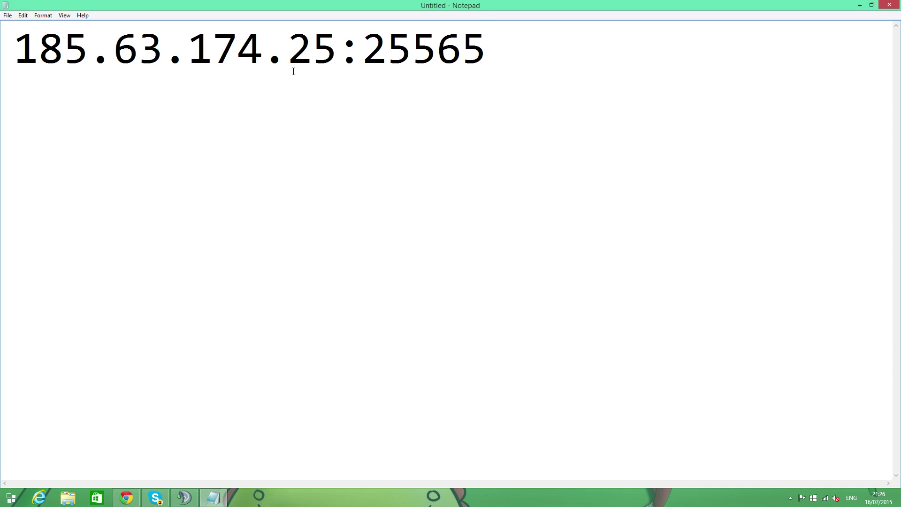
pyautogui.hotkey('shift', 'Left')
pyautogui.hotkey('shift', 'Left')
pyautogui.hotkey('shift', 'Left')
pyautogui.hotkey('shift', 'Left')
pyautogui.hotkey('shift', 'Left')
pyautogui.hotkey('shift', 'Left')
pyautogui.hotkey('shift', 'Left')
pyautogui.hotkey('shift', 'Left')
pyautogui.hotkey('shift', 'Left')
pyautogui.hotkey('shift', 'Left')
pyautogui.hotkey('shift', 'Left')
pyautogui.hotkey('shift', 'Left')
pyautogui.hotkey('shift', 'Left')
pyautogui.hotkey('shift', 'Left')
pyautogui.hotkey('shift', 'Left')
pyautogui.hotkey('shift', 'Left')
pyautogui.hotkey('shift', 'Left')
pyautogui.hotkey('shift', 'Left')
pyautogui.hotkey('shift', 'Left')
pyautogui.click(593, 74)
# - Highlight the IP 185.63.174.25 and the port 25565 separately in the server address
pyautogui.moveTo(341, 56); pyautogui.dragTo(2, 57)
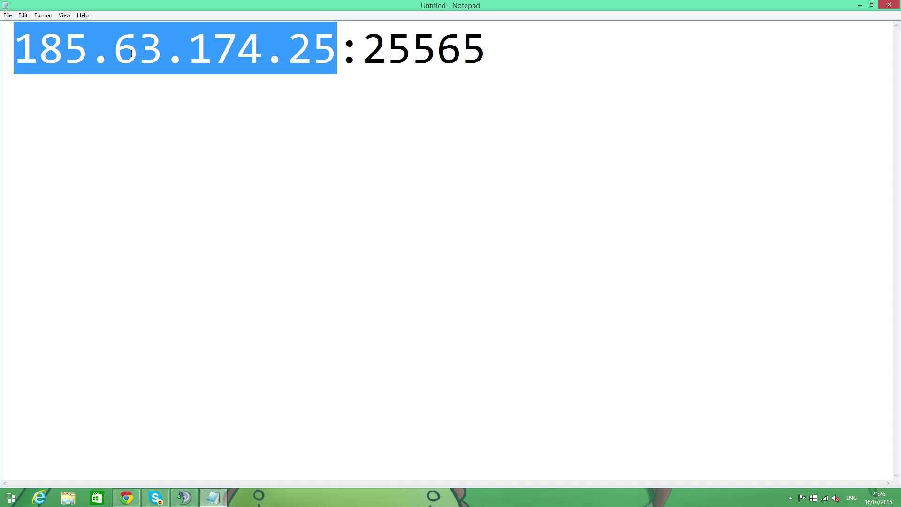
pyautogui.click(527, 48)
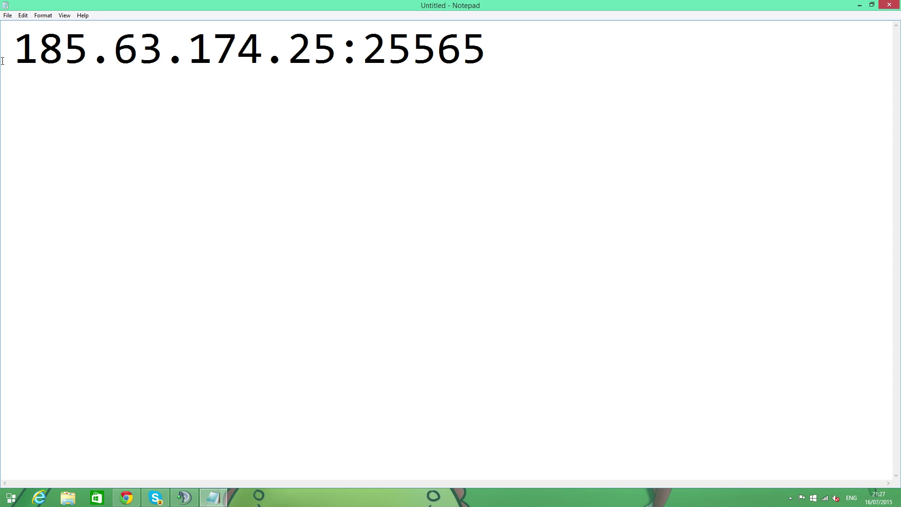
pyautogui.moveTo(2, 64); pyautogui.dragTo(331, 51)
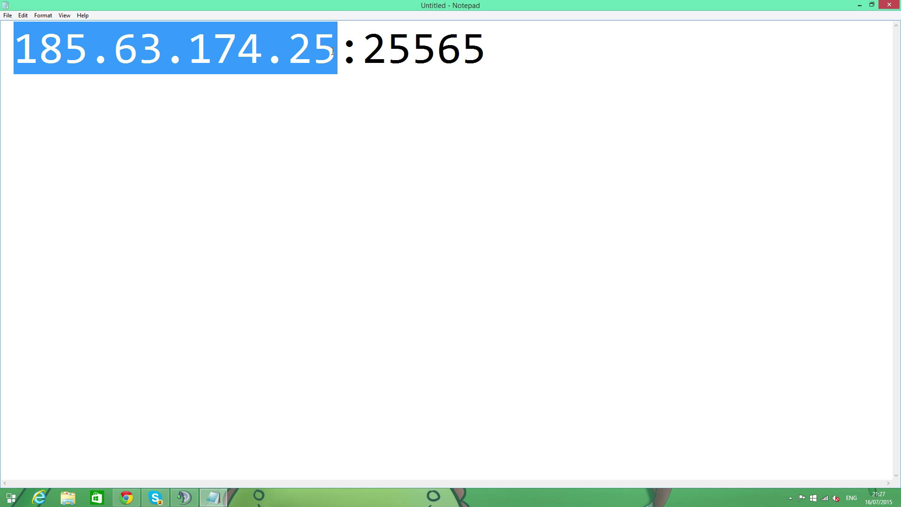
pyautogui.click(500, 57)
pyautogui.moveTo(500, 57); pyautogui.dragTo(369, 48)
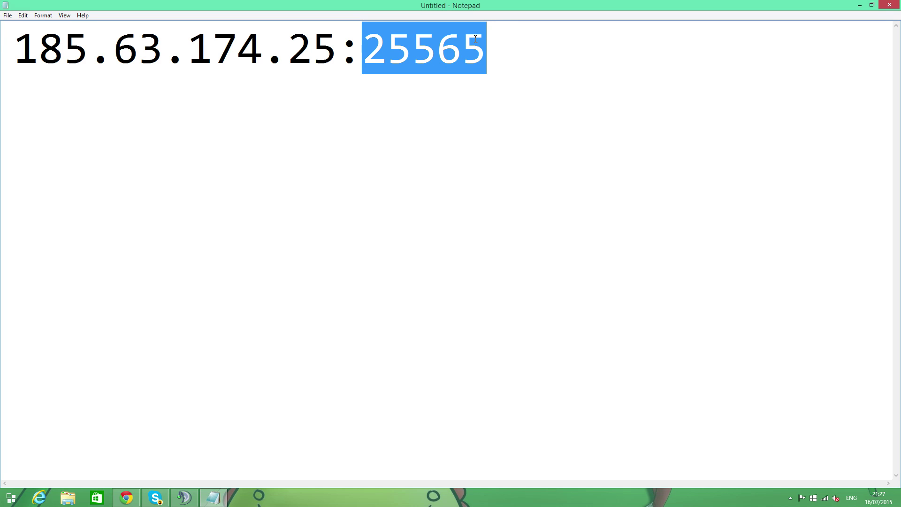
pyautogui.click(337, 55)
pyautogui.moveTo(337, 55); pyautogui.dragTo(11, 54)
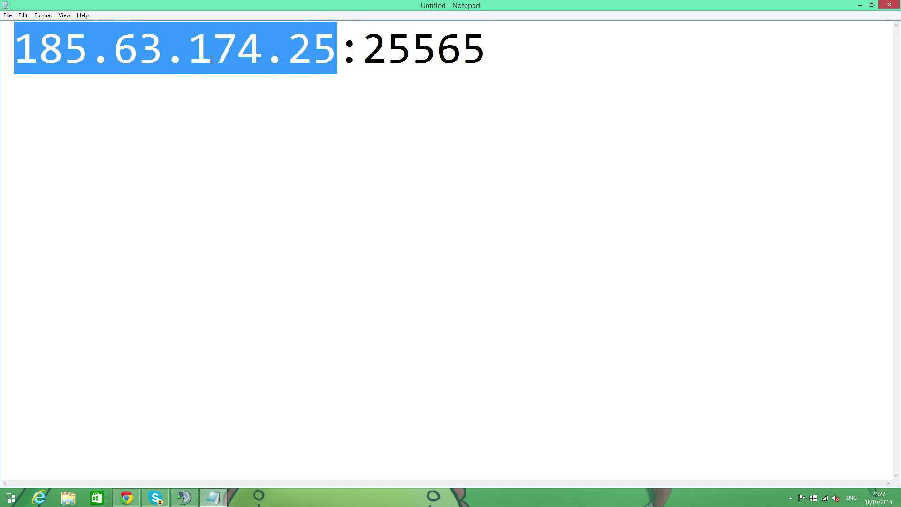
pyautogui.moveTo(537, 60); pyautogui.dragTo(372, 51)
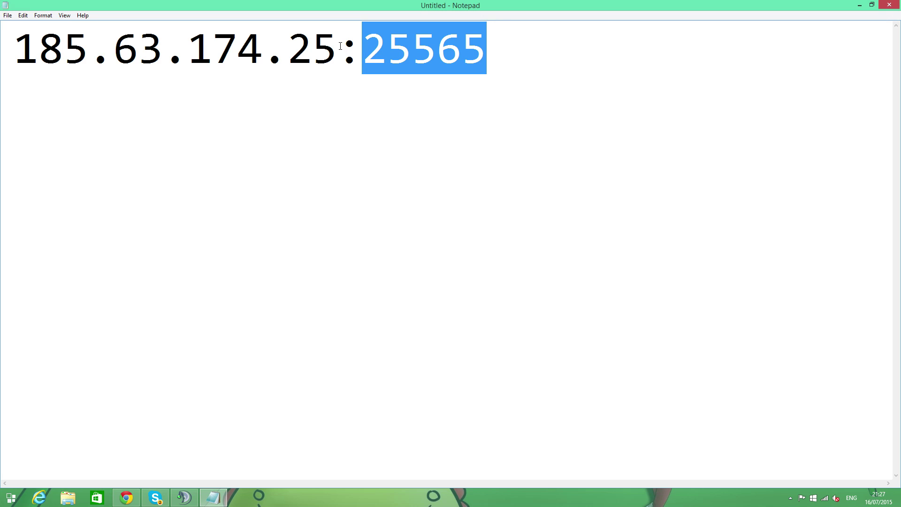
pyautogui.moveTo(337, 53); pyautogui.dragTo(25, 53)
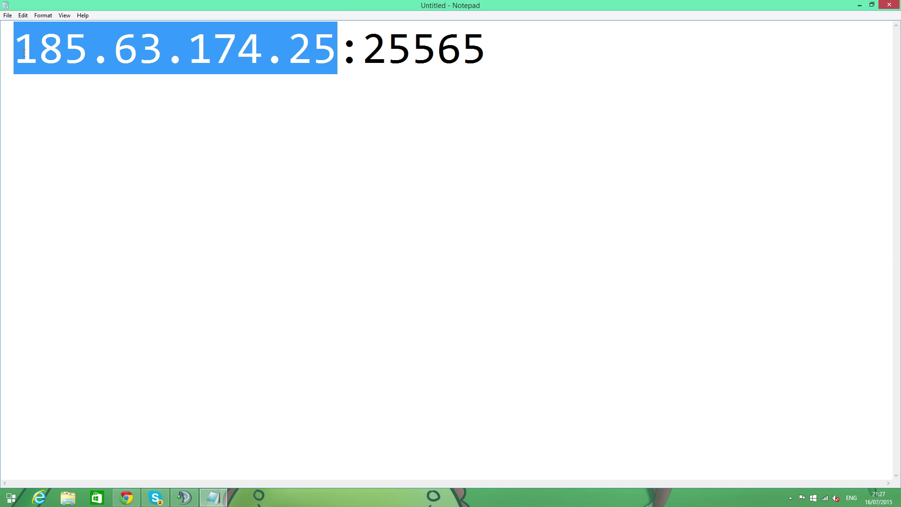
pyautogui.moveTo(527, 50); pyautogui.dragTo(361, 50)
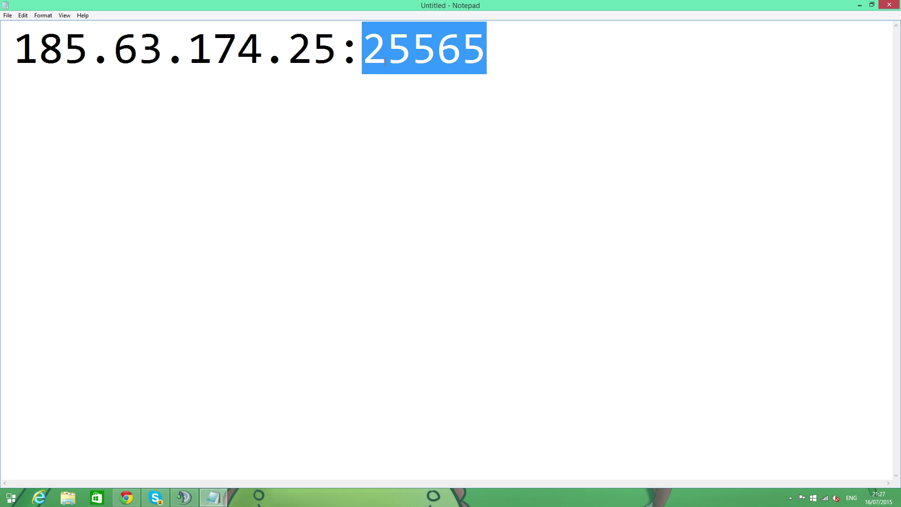
pyautogui.moveTo(338, 50); pyautogui.dragTo(12, 51)
pyautogui.hotkey('ctrl', 'c')
# - In Chrome, go via Control Panel and Domain name overview to officiallymjb.uk's Advanced DNS
pyautogui.click(126, 498)
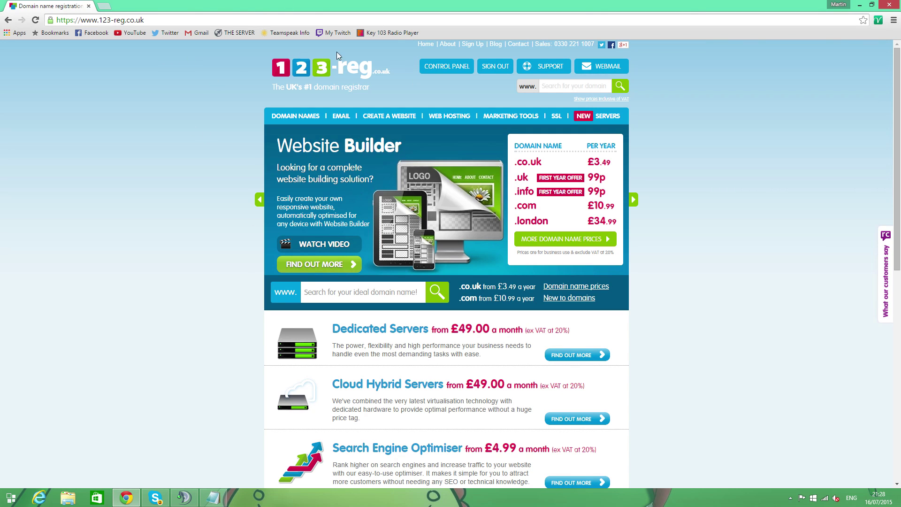
pyautogui.click(446, 66)
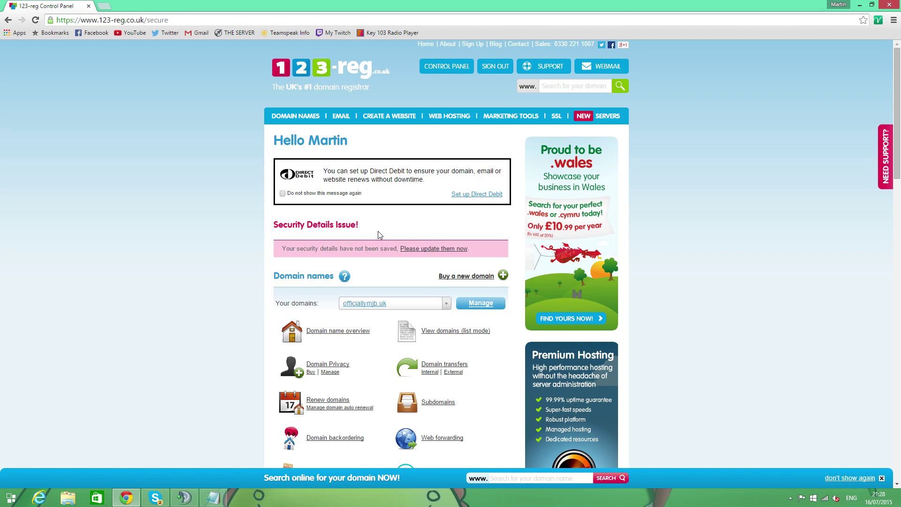
pyautogui.click(338, 332)
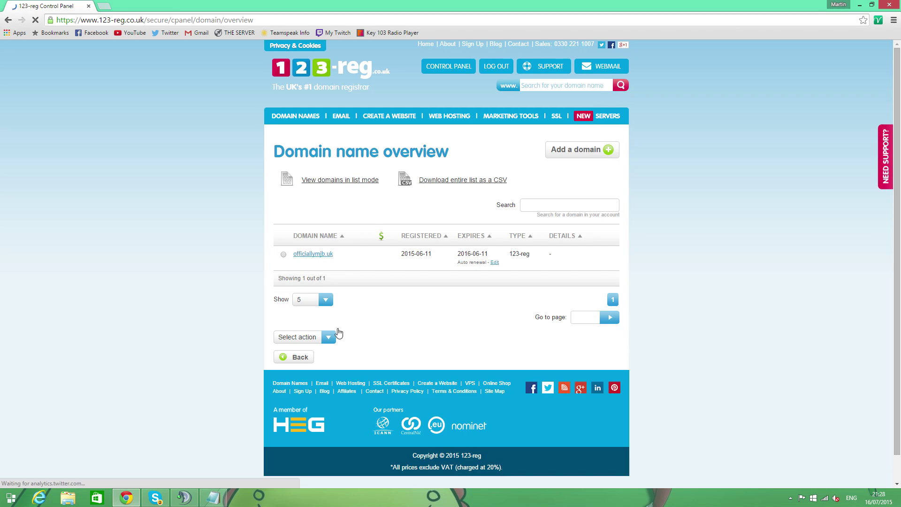
pyautogui.click(307, 259)
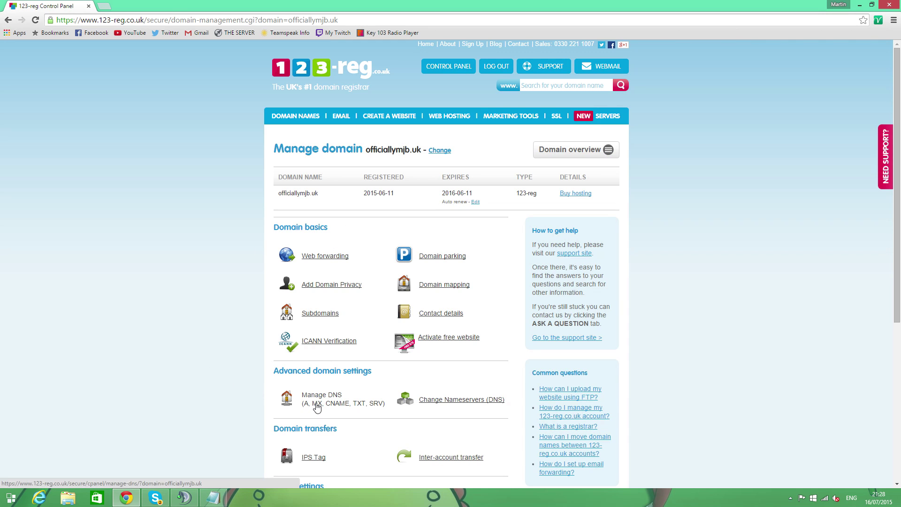
pyautogui.click(316, 402)
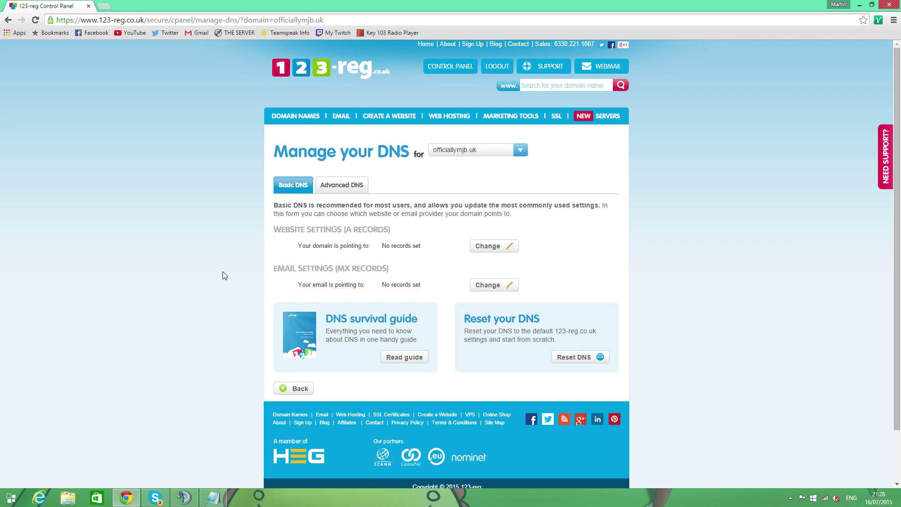
pyautogui.click(352, 195)
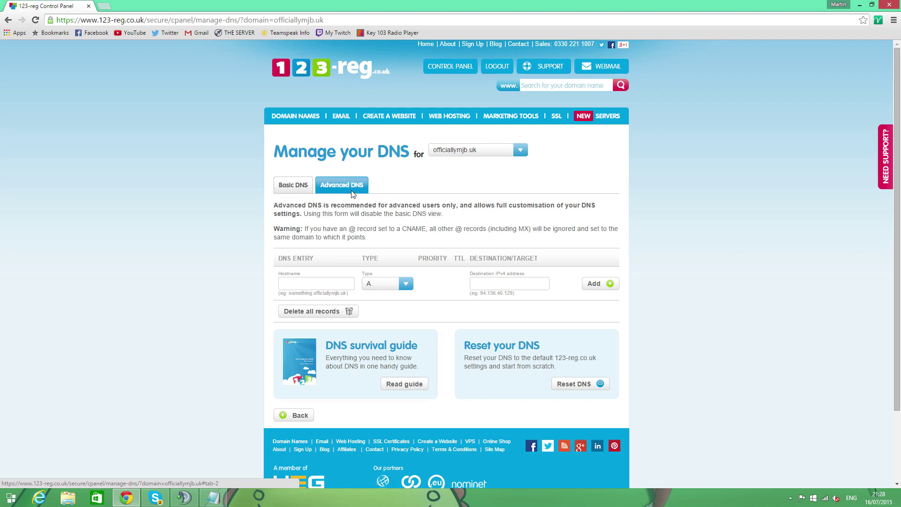
# - Add an A record with hostname ts.officiallymjb.uk and destination IPv4 185.63.174.25
pyautogui.click(324, 284)
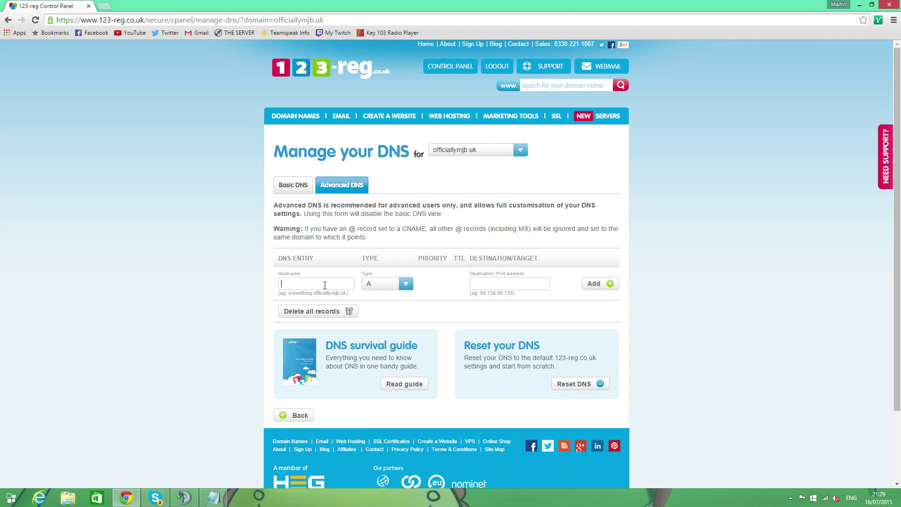
pyautogui.click(515, 284)
pyautogui.hotkey('ctrl', 'v')
pyautogui.click(335, 283)
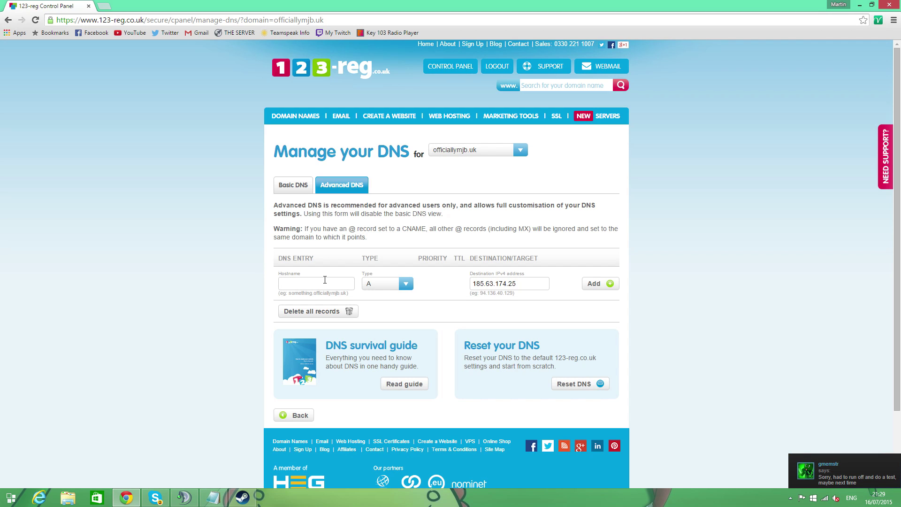
pyautogui.write('ts.')
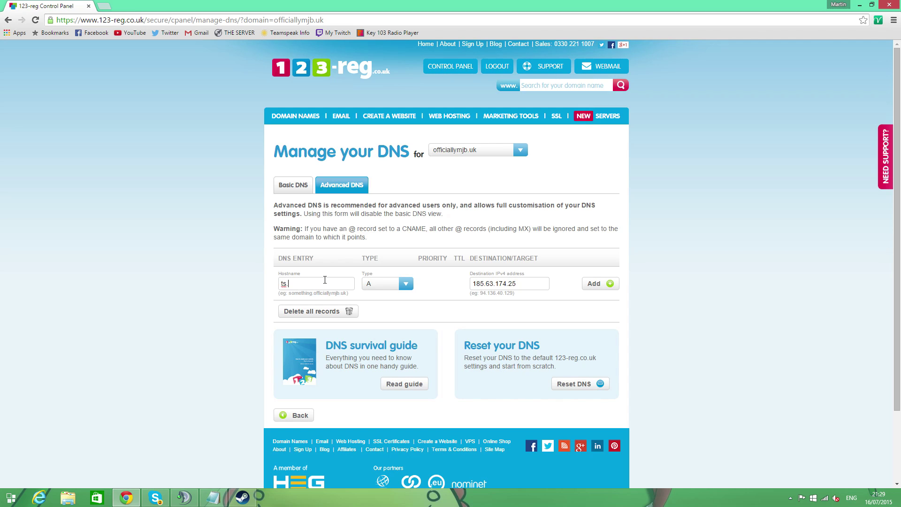
pyautogui.write('officiallymjb.uk')
pyautogui.click(601, 284)
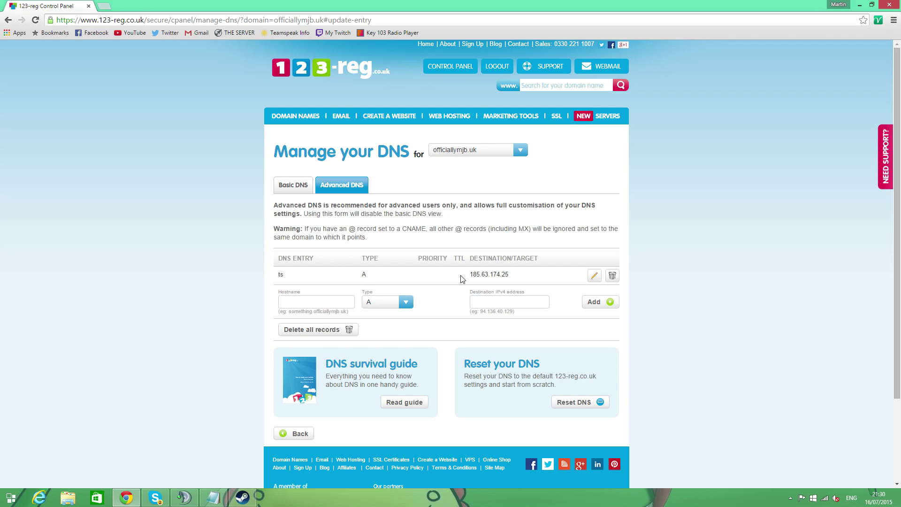
pyautogui.moveTo(512, 278); pyautogui.dragTo(467, 276)
pyautogui.click(299, 302)
pyautogui.write('ts.officiallymjb.uk')
pyautogui.write(':25565')
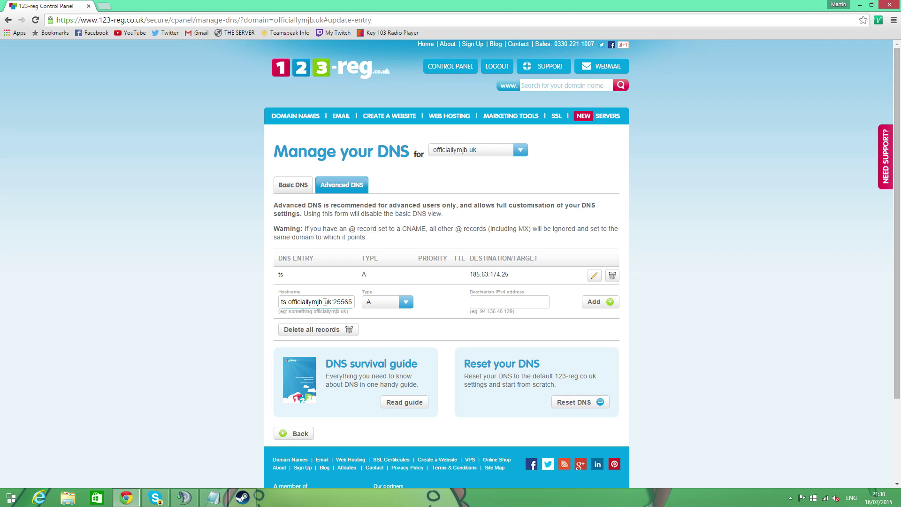
pyautogui.tripleClick(281, 302)
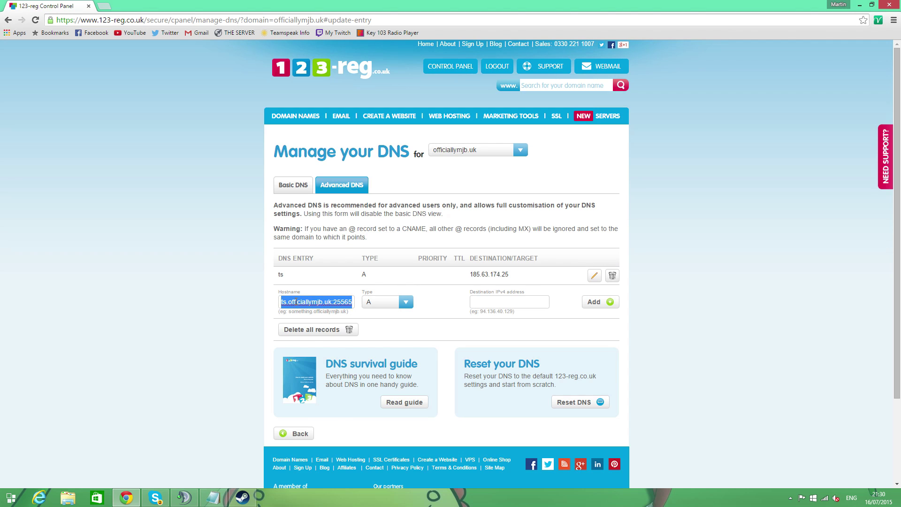
pyautogui.rightClick(289, 305)
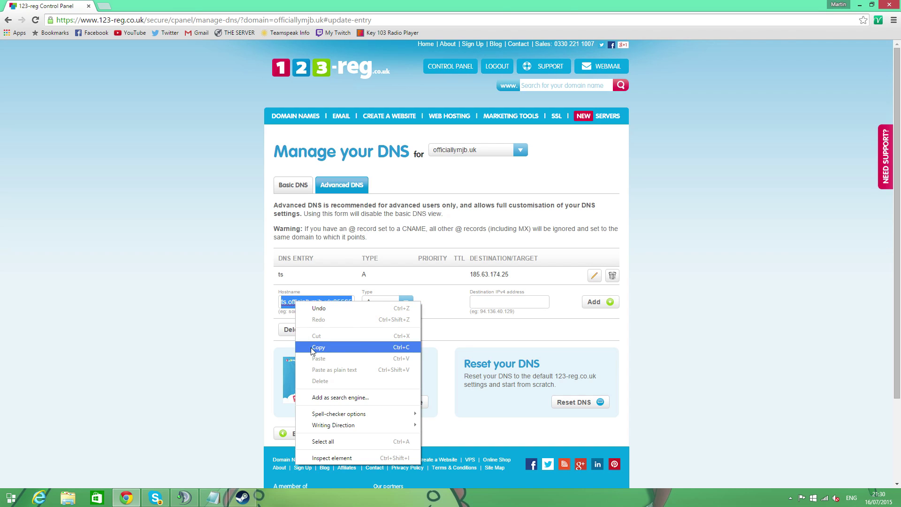
pyautogui.click(287, 307)
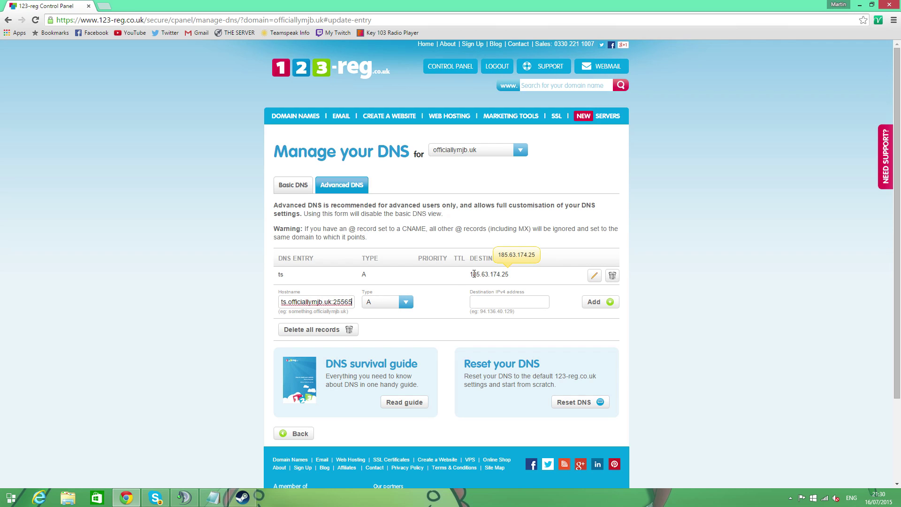
pyautogui.moveTo(470, 274); pyautogui.dragTo(489, 274)
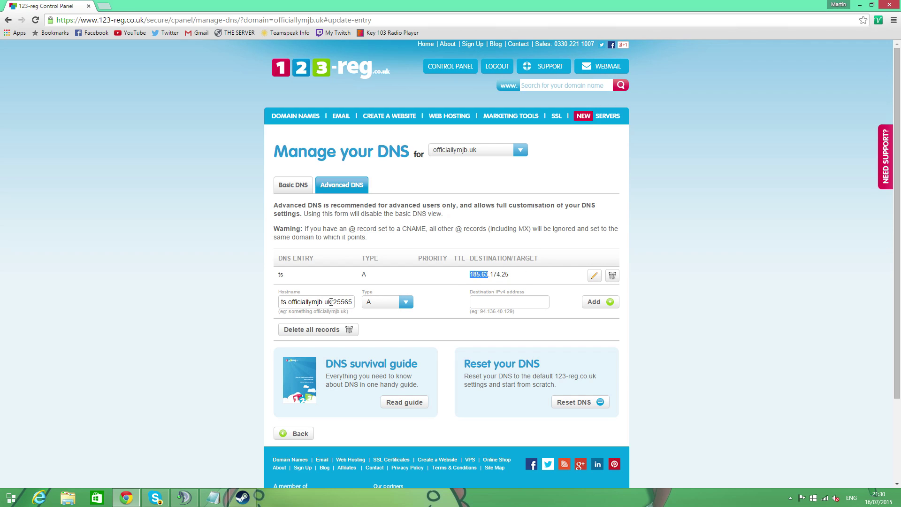
pyautogui.moveTo(331, 302); pyautogui.dragTo(280, 301)
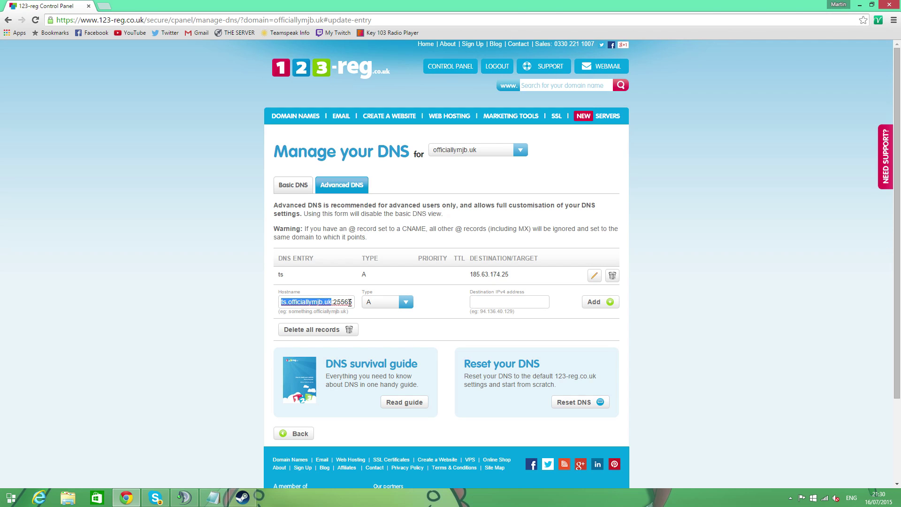
pyautogui.click(350, 302)
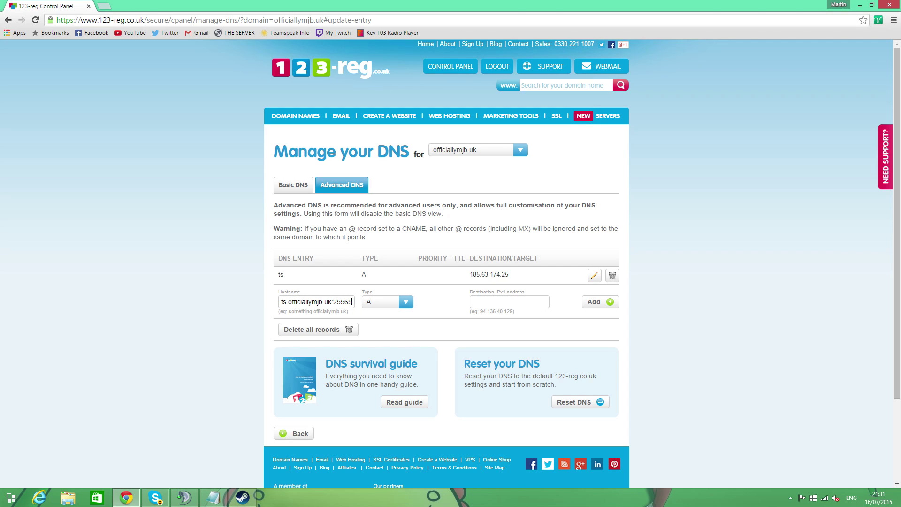
pyautogui.write(':25565')
pyautogui.moveTo(354, 302); pyautogui.dragTo(280, 263)
pyautogui.click(349, 302)
pyautogui.moveTo(350, 302); pyautogui.dragTo(245, 308)
pyautogui.press('BackSpace')
pyautogui.click(405, 301)
# - Set the new record type to SRV with hostname _ts3._udp
pyautogui.click(368, 354)
pyautogui.click(310, 303)
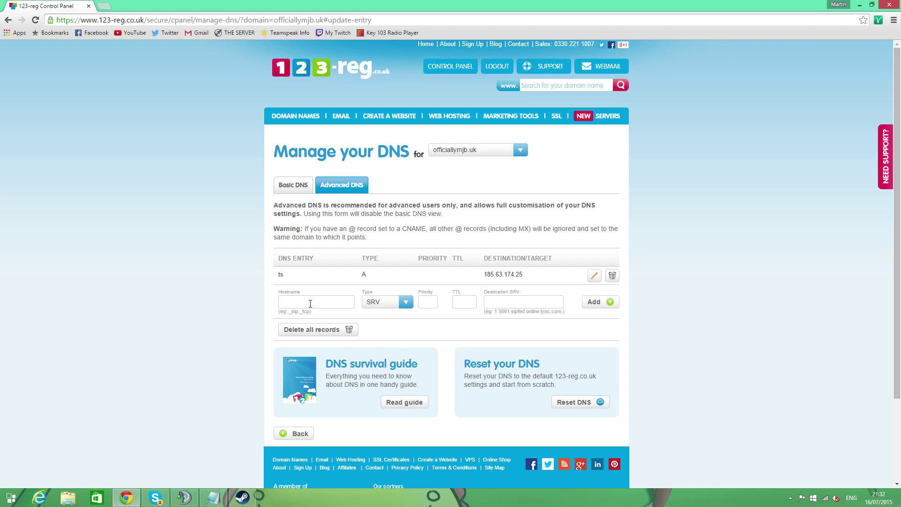
pyautogui.write('_ts3._udp')
pyautogui.moveTo(319, 303); pyautogui.dragTo(280, 303)
pyautogui.click(320, 302)
pyautogui.hotkey('ctrl', 'a')
pyautogui.click(319, 303)
pyautogui.tripleClick(303, 301)
pyautogui.click(317, 304)
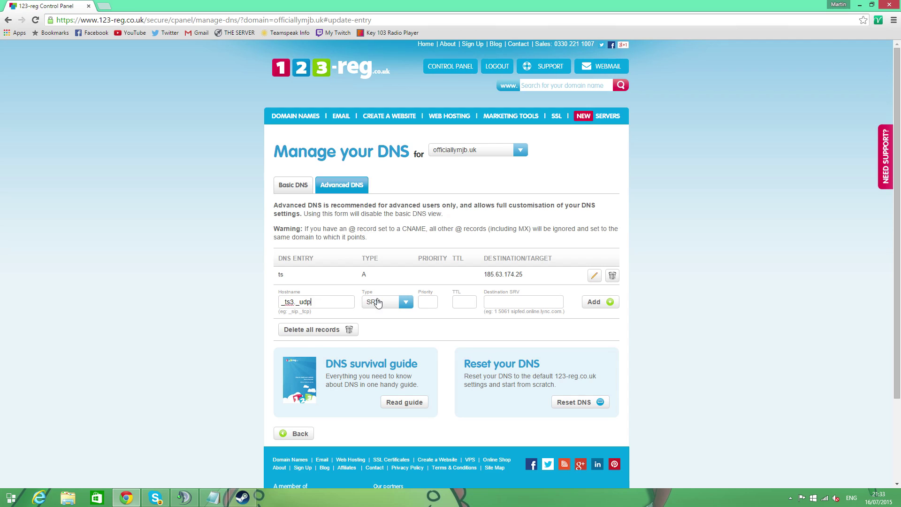
# - Give it priority 1, TTL 1800, destination 5 25565 ts.officiallymjb.uk, and add it
pyautogui.click(427, 306)
pyautogui.write('1')
pyautogui.write('1800')
pyautogui.write('5')
pyautogui.write('25565')
pyautogui.write('s.officiallym')
pyautogui.write('jb.uk')
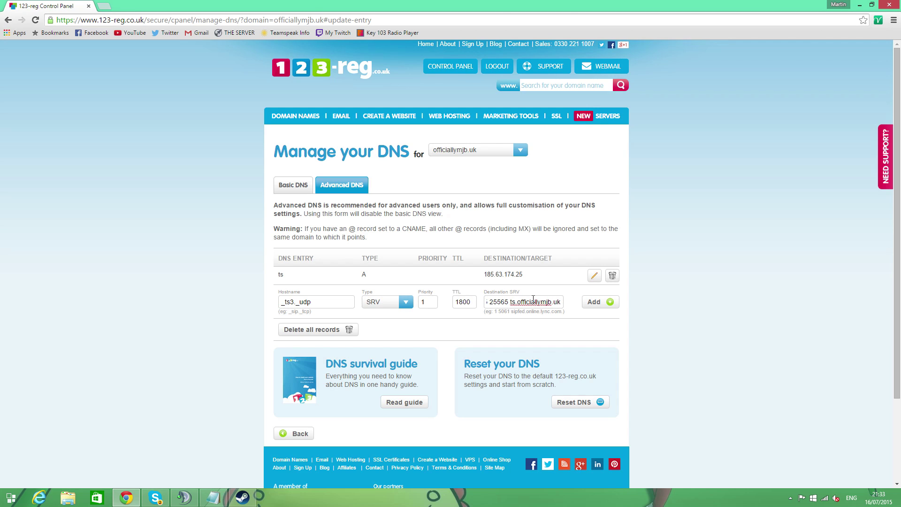
pyautogui.click(594, 303)
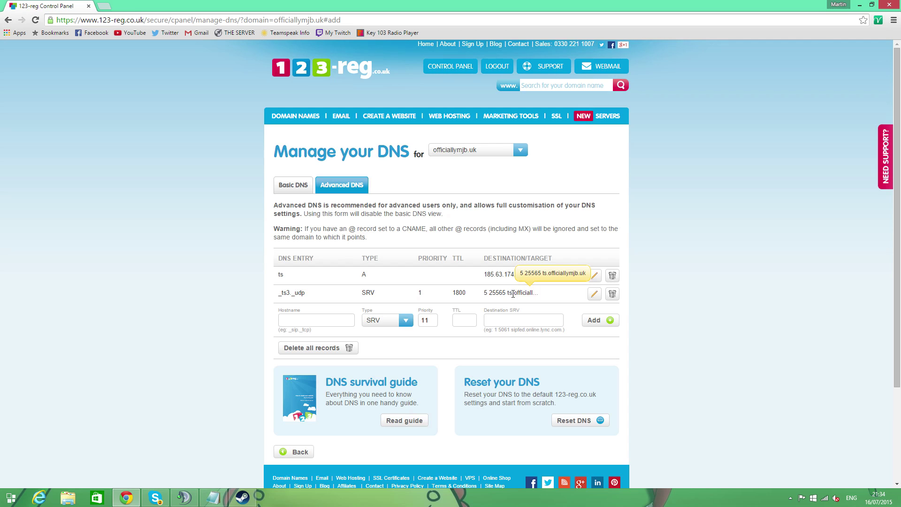
pyautogui.moveTo(515, 294); pyautogui.dragTo(539, 295)
pyautogui.click(549, 299)
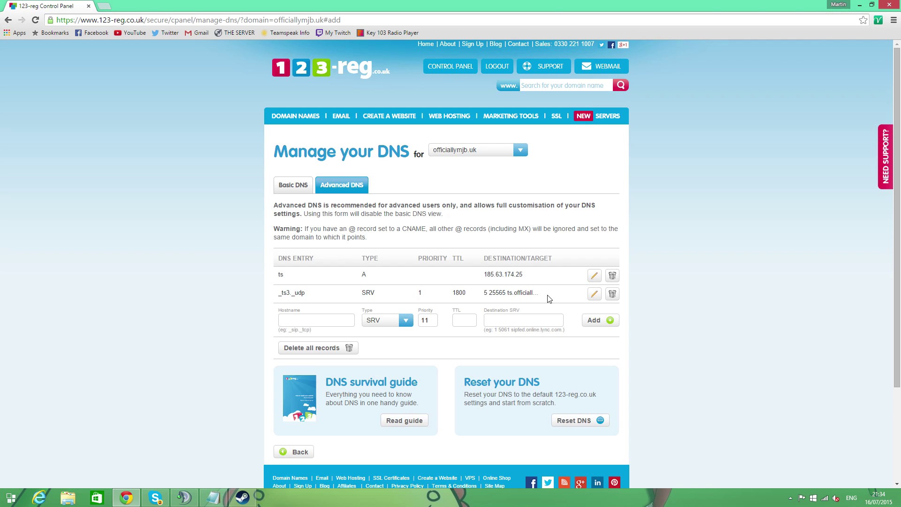